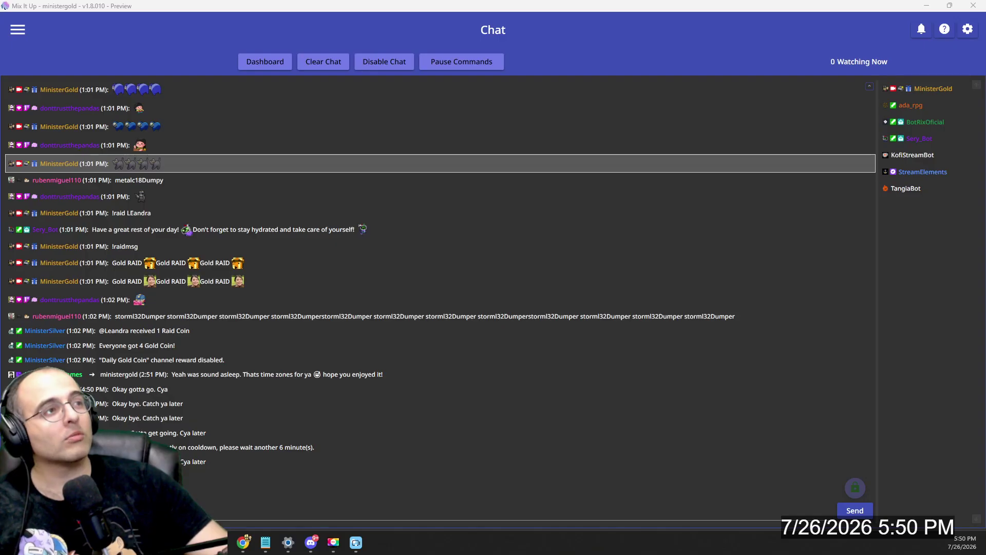
- Bring the Stream Chat window into view and send the message "Good bye. Gotta go"
drag(985, 117, 562, 32)
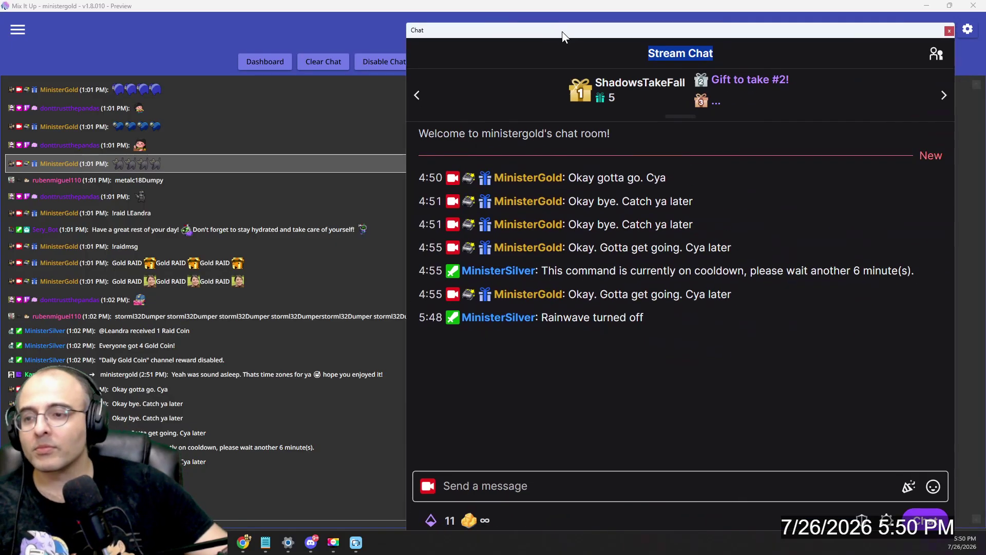
click(636, 476)
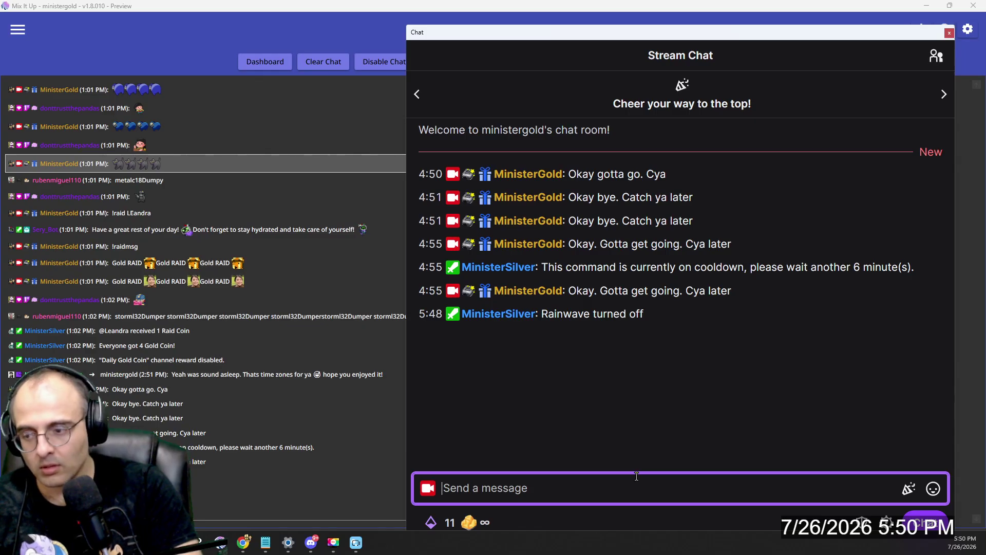
text(Good bye.)
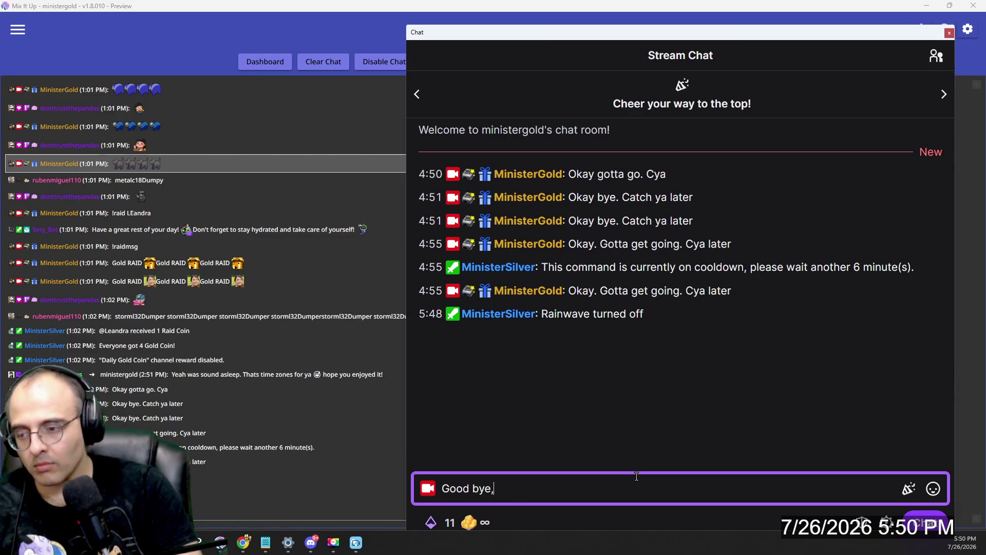
text( Gotta go)
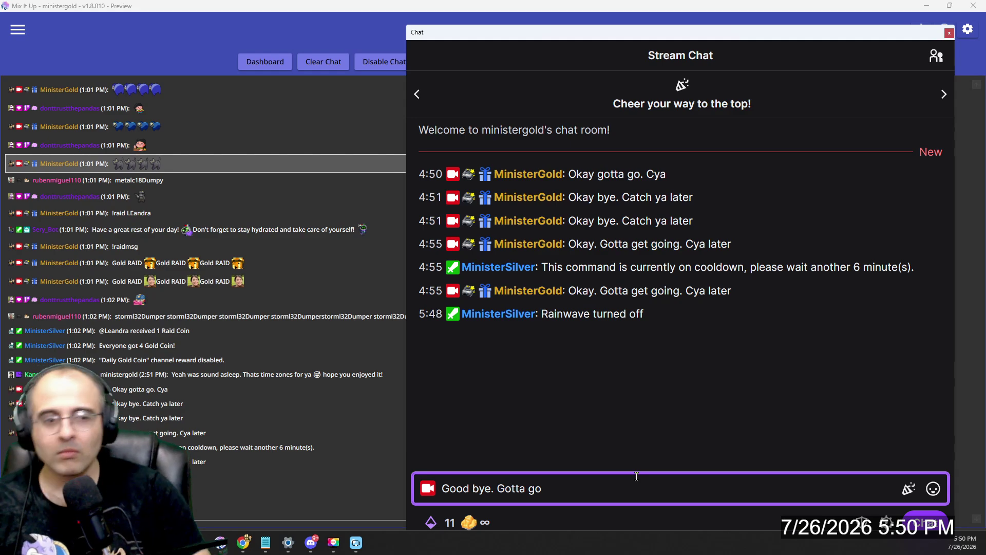
key(Return)
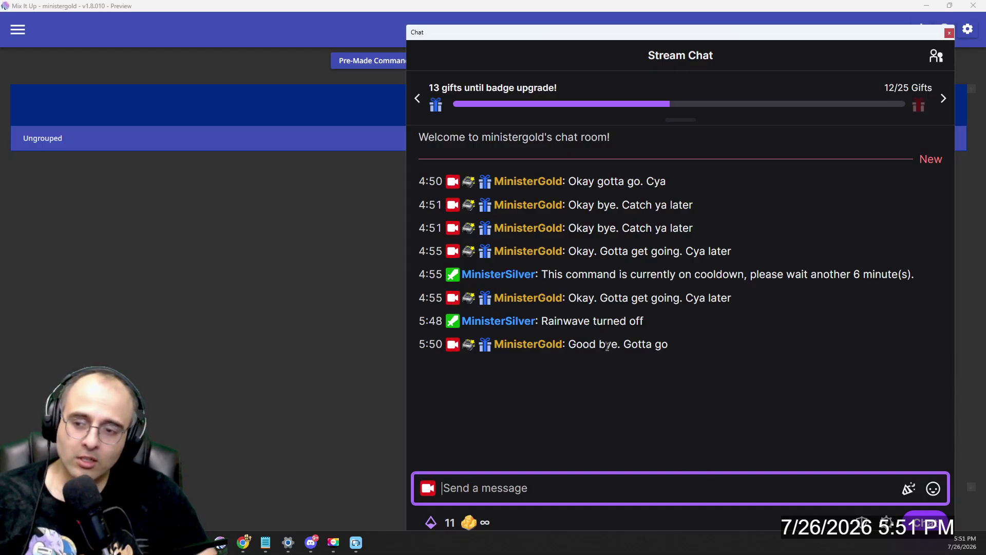
- Send the message "Gotta go. Good bye" in Stream Chat and move the chat window off the screen
drag(598, 349, 620, 348)
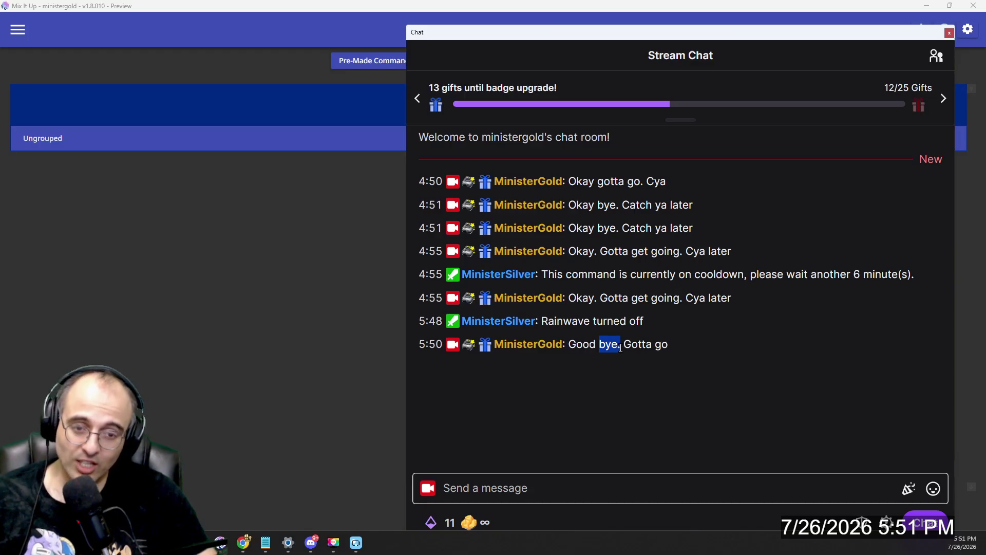
click(625, 483)
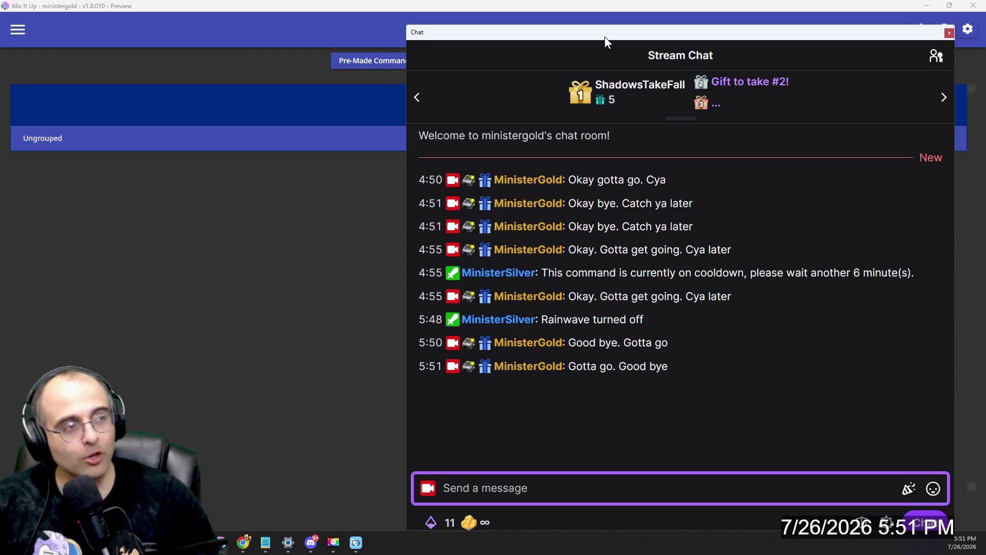
drag(605, 36, 985, 77)
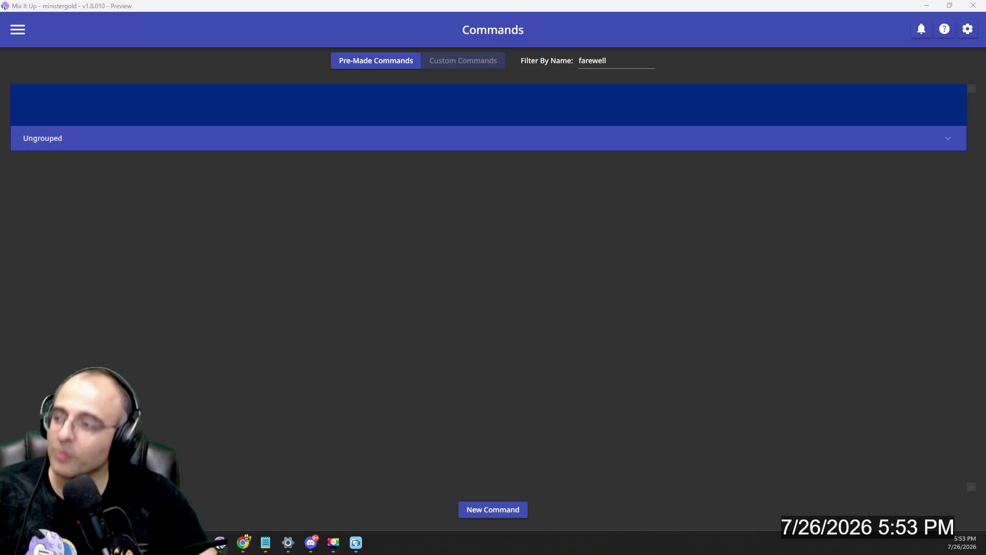
- View the application version on the About page and look over the TTS Monster dashboard in Chrome
click(20, 31)
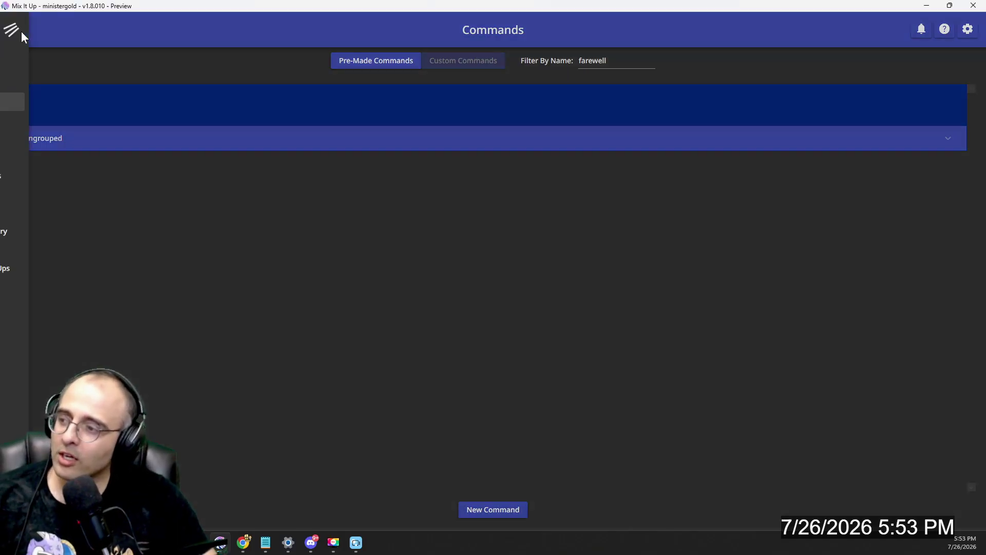
click(39, 452)
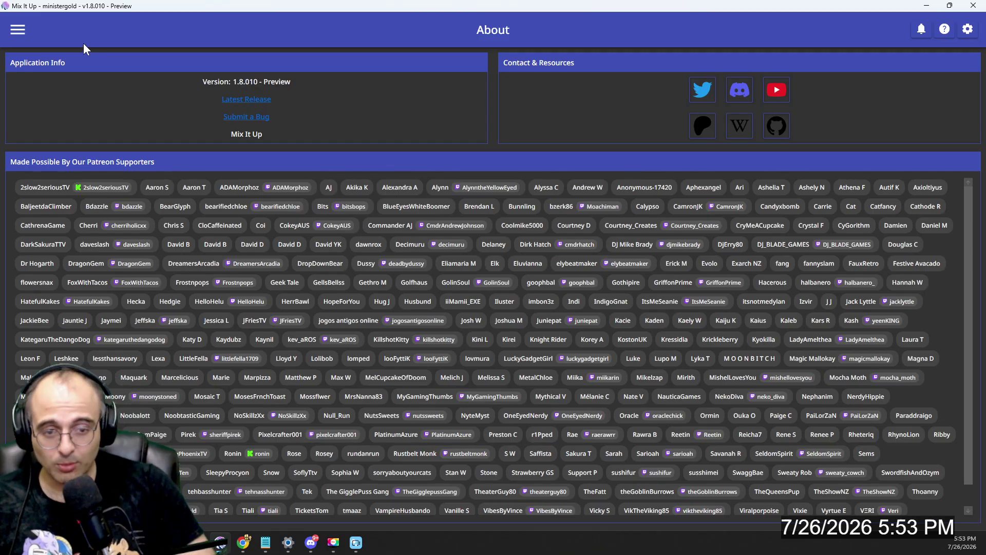
key(alt+Tab)
scroll(881, 175, up, 1)
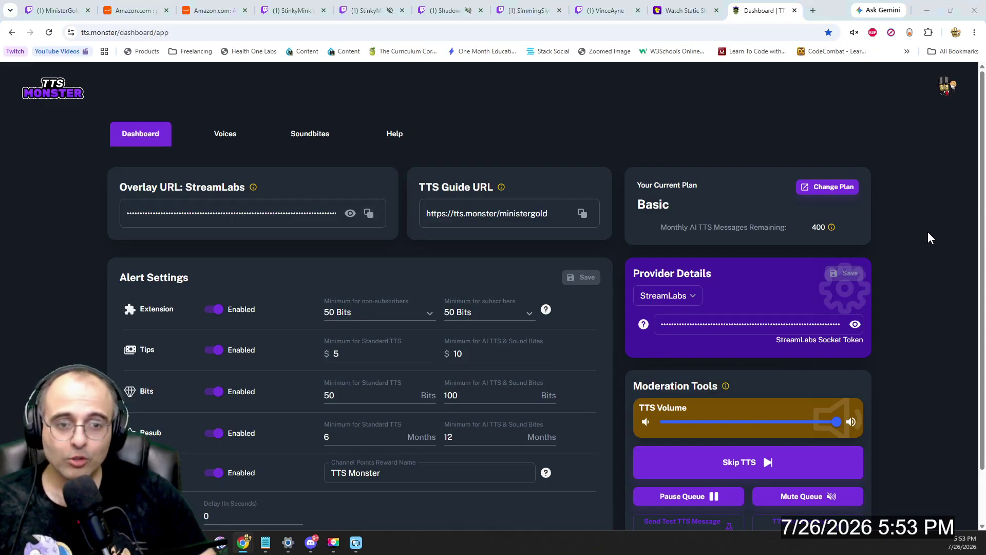
key(alt+Tab)
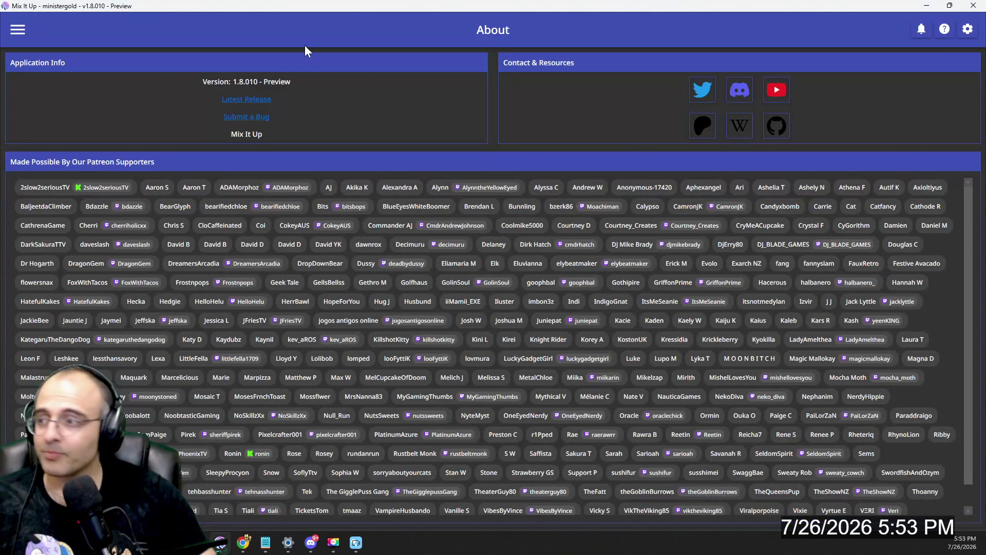
- Show the TTS.Monster (Overlay URL Method) connection details under the Text To Speech services
click(18, 29)
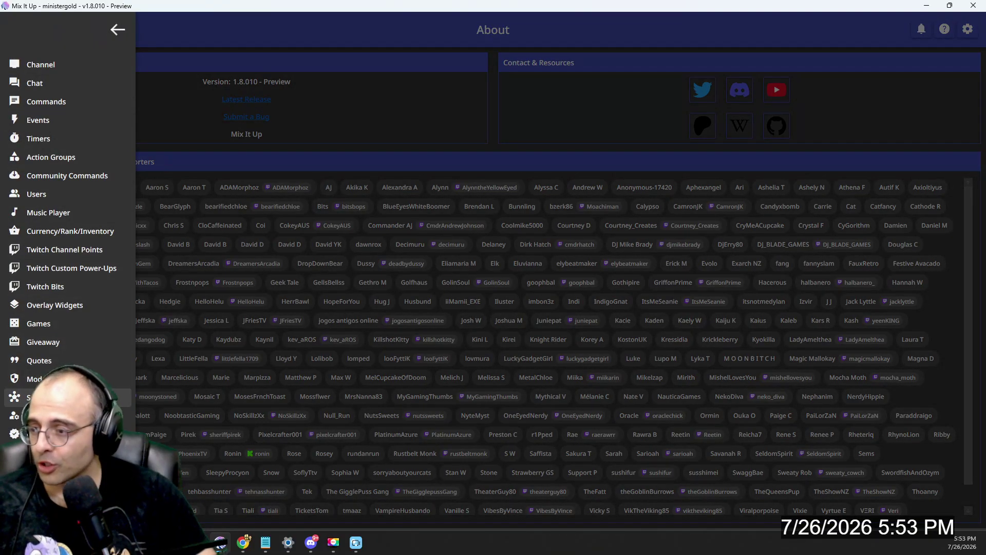
click(31, 397)
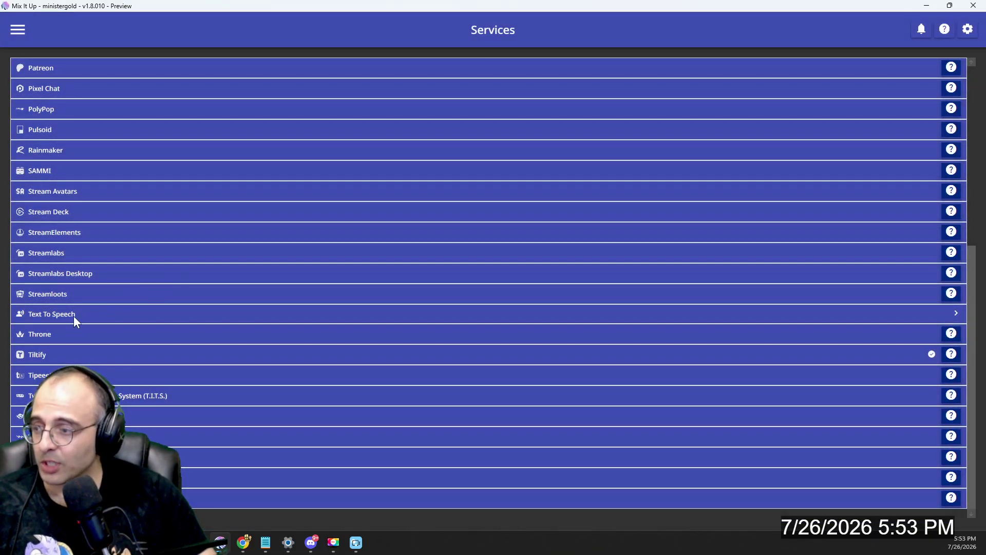
click(73, 317)
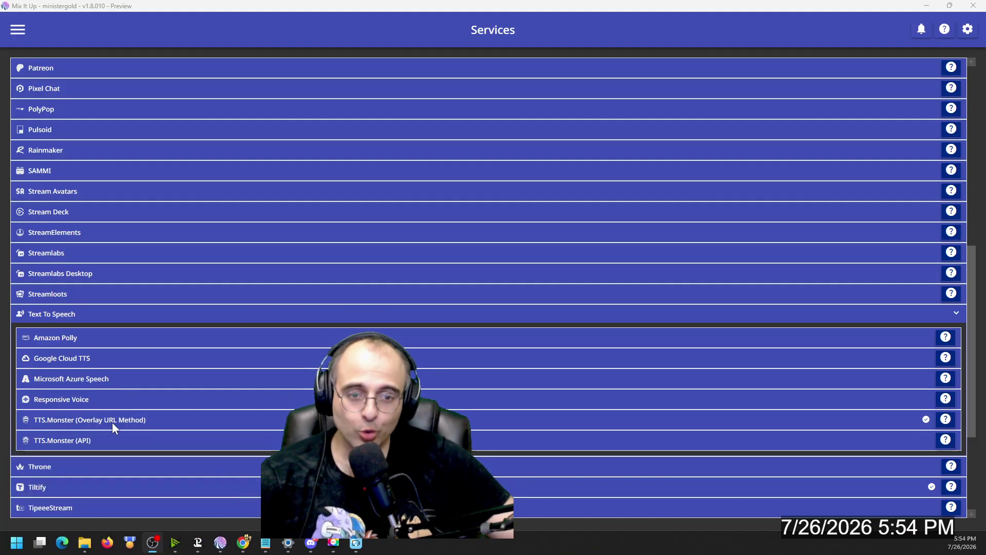
click(183, 420)
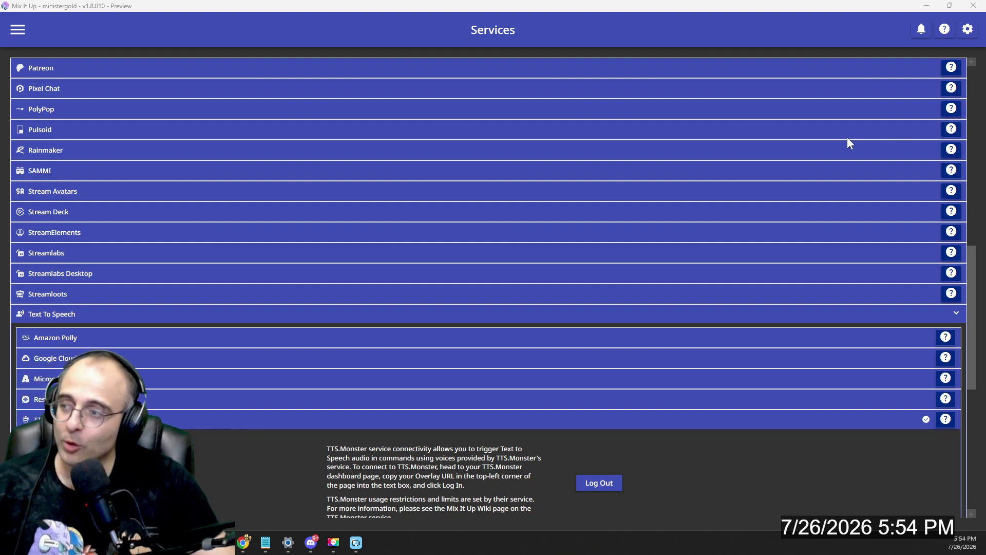
- Filter the commands by "farew" and open the ungrouped Farewell command for editing
click(25, 32)
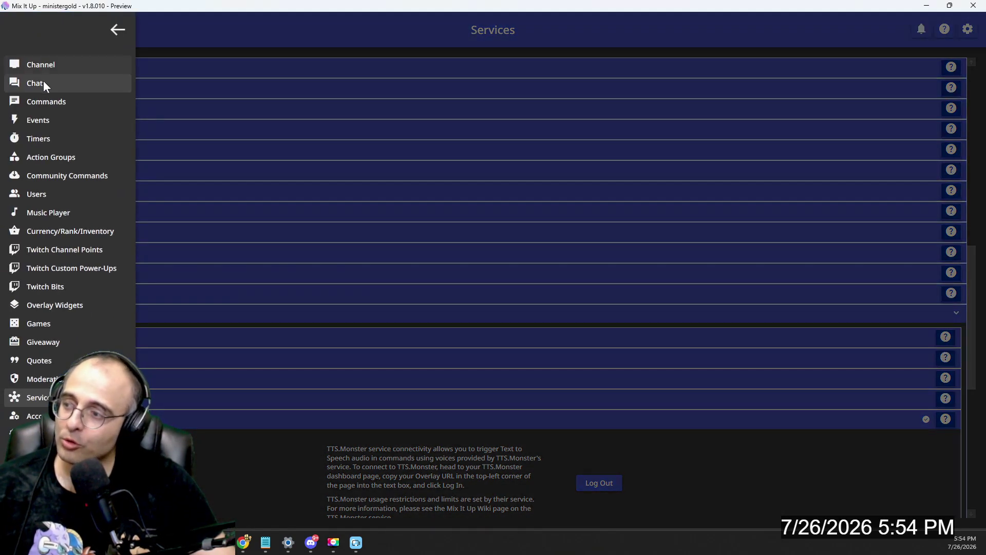
click(46, 101)
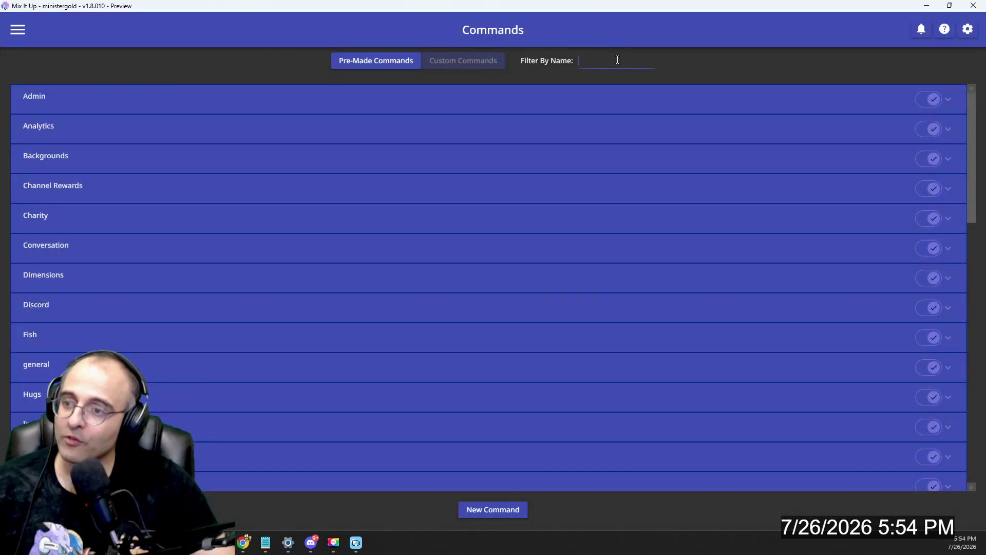
text(farew)
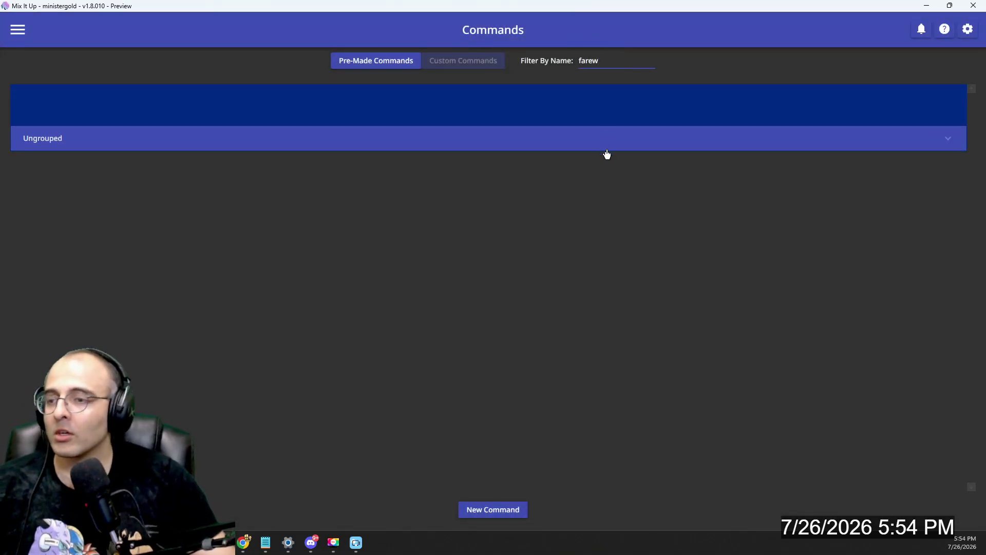
click(606, 150)
click(886, 186)
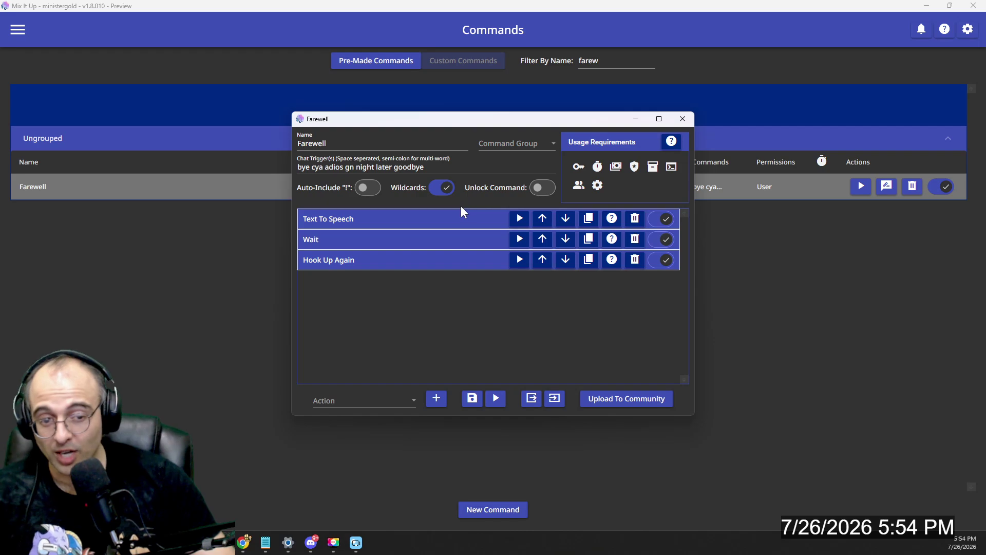
- Append a second copy of the chat triggers "bye cya adios gn night later goodbye" to the Farewell command's trigger list
click(438, 168)
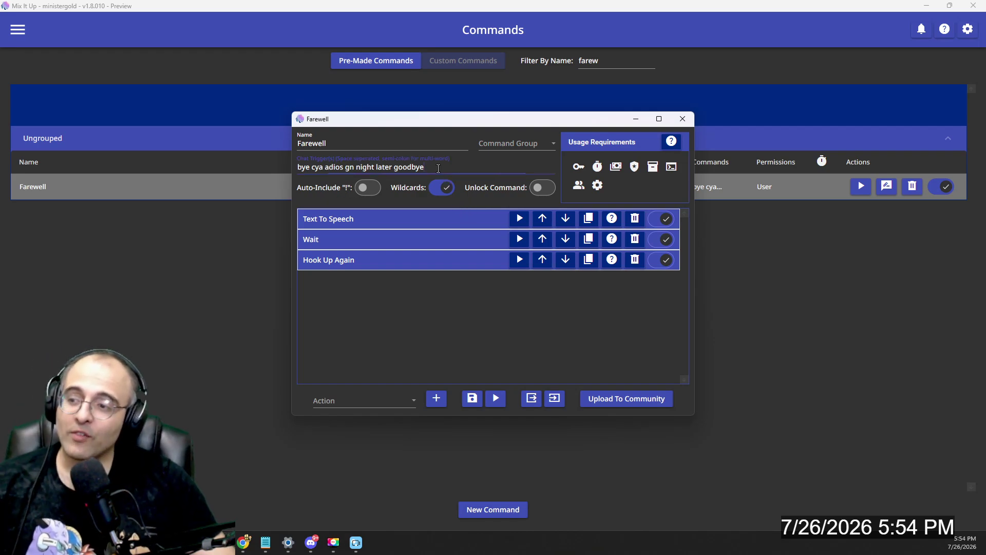
key(ctrl+shift+Left)
key(ctrl+shift+Left)
key(ctrl+shift+Left)
key(ctrl+shift+Left)
key(ctrl+shift+Left)
key(ctrl+shift+Left)
key(ctrl+shift+Left)
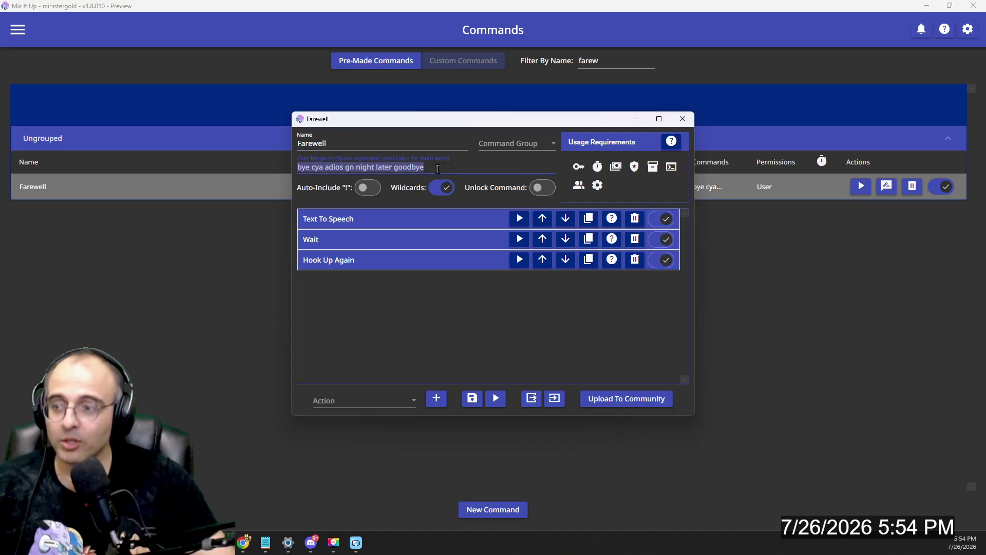
key(ctrl+c)
key(End)
key(ctrl+v)
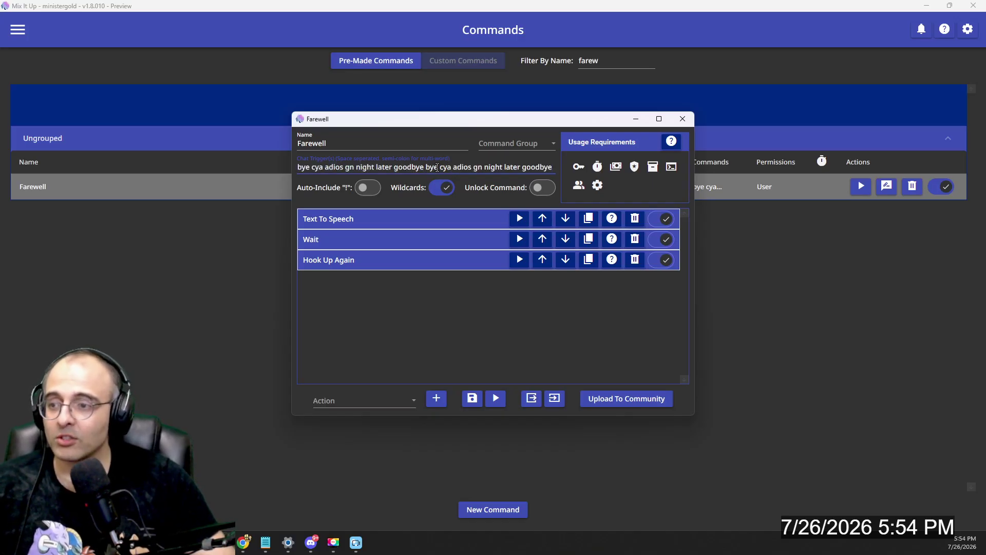
- Add a period after each duplicated trigger so that they read "bye. cya. adios. gn. night. later. goodbye."
key(ctrl+Left)
key(ctrl+Left)
key(ctrl+Left)
key(ctrl+Left)
key(ctrl+Left)
key(ctrl+Left)
key(Left)
text(.)
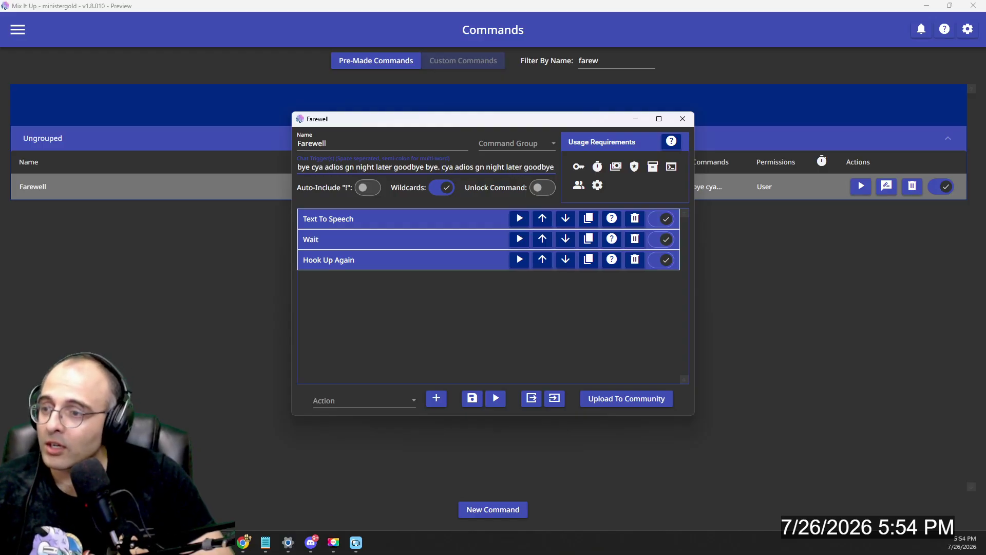
key(Right)
key(Right)
key(Right)
key(Right)
text(.)
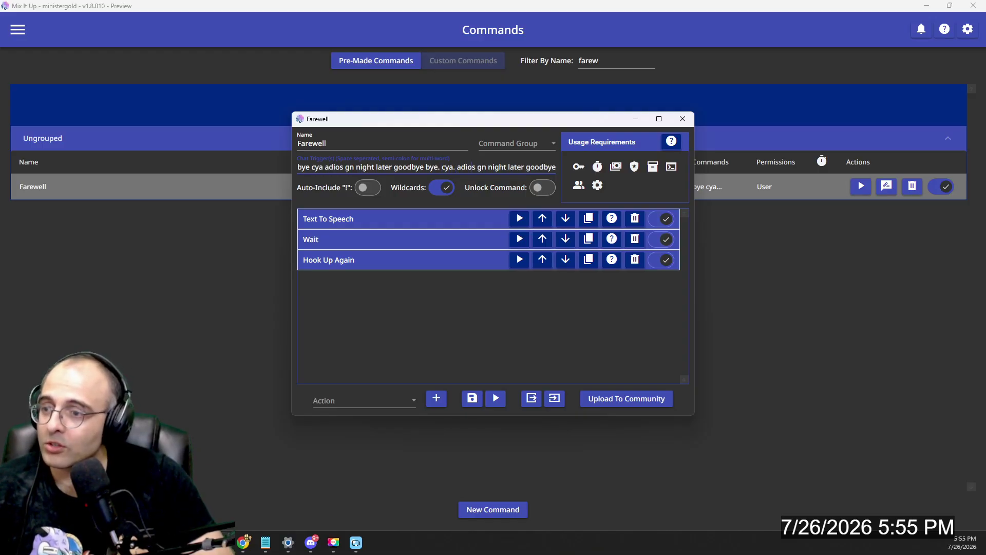
key(Right)
key(Right)
key(Right)
key(Right)
key(Right)
key(Right)
text(.)
key(Right)
key(Right)
key(Right)
text(.)
key(Right)
key(Right)
key(Right)
key(Right)
key(Right)
key(Right)
text(.)
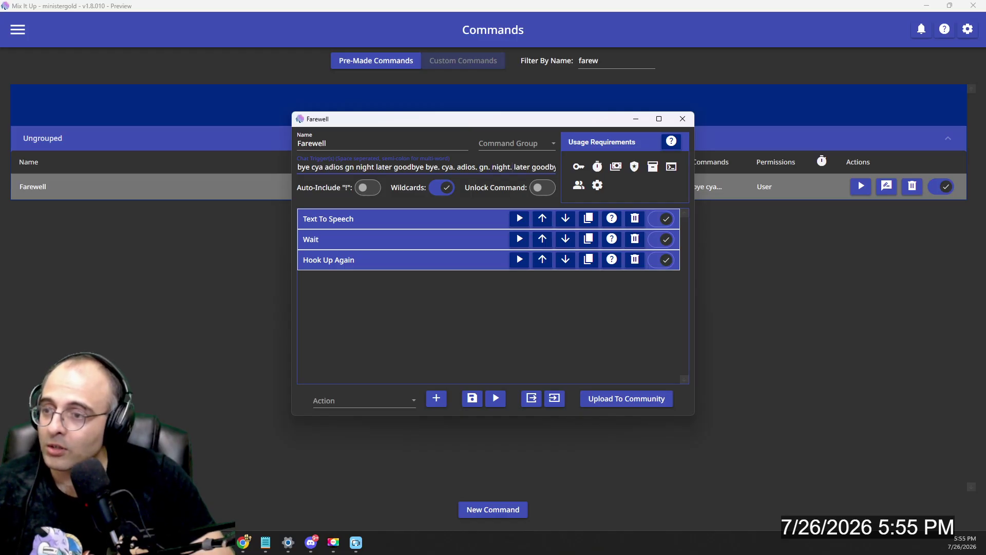
key(Right)
key(Right)
key(Right)
key(Right)
key(Right)
key(Right)
key(Right)
key(Right)
text(.)
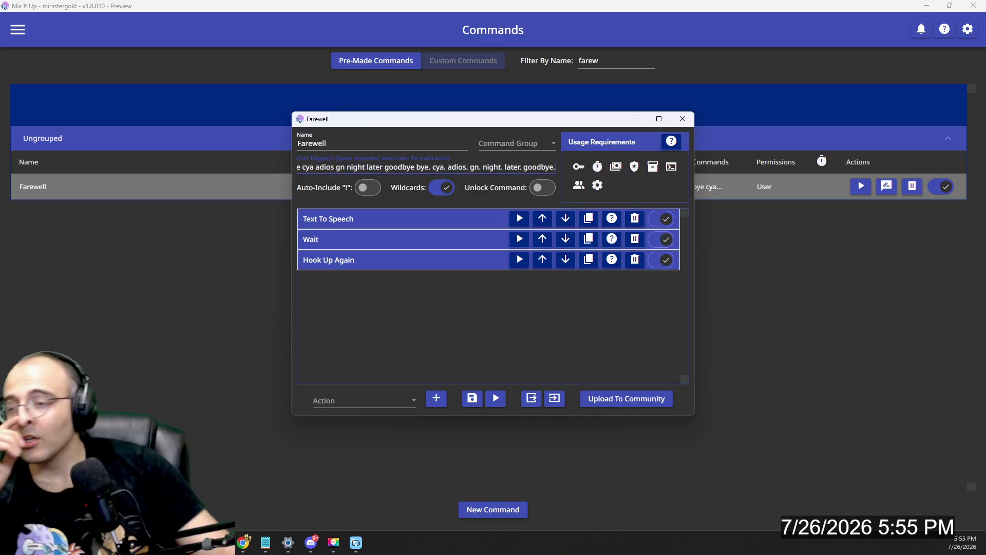
- Set the Farewell command's cooldown to 600 seconds with the type Per Person
click(582, 168)
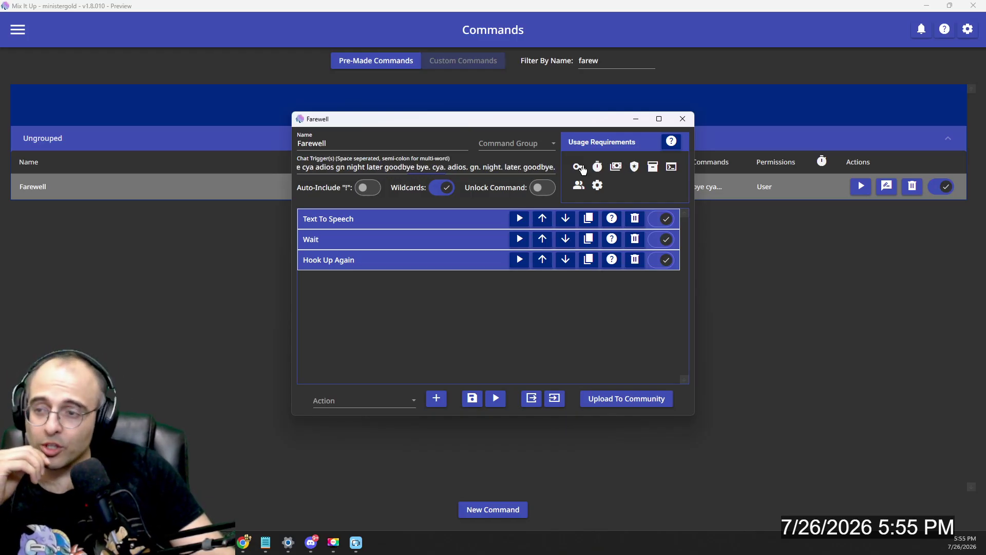
mouse_move(582, 168)
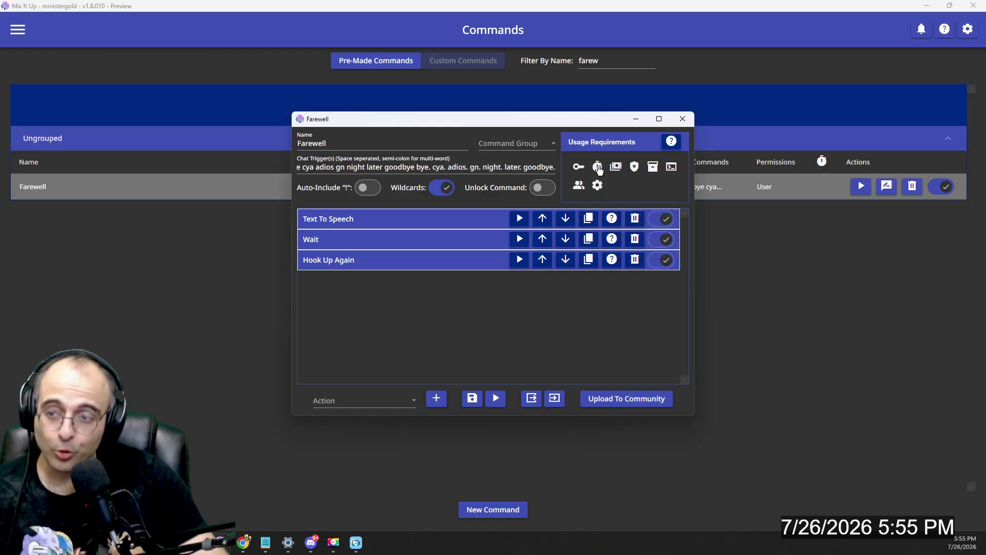
double_click(699, 214)
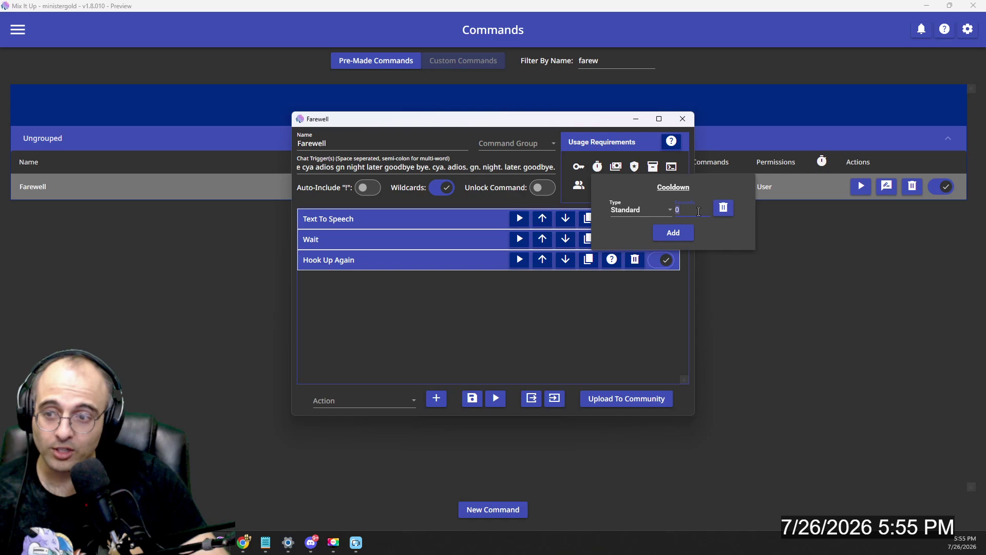
text(600)
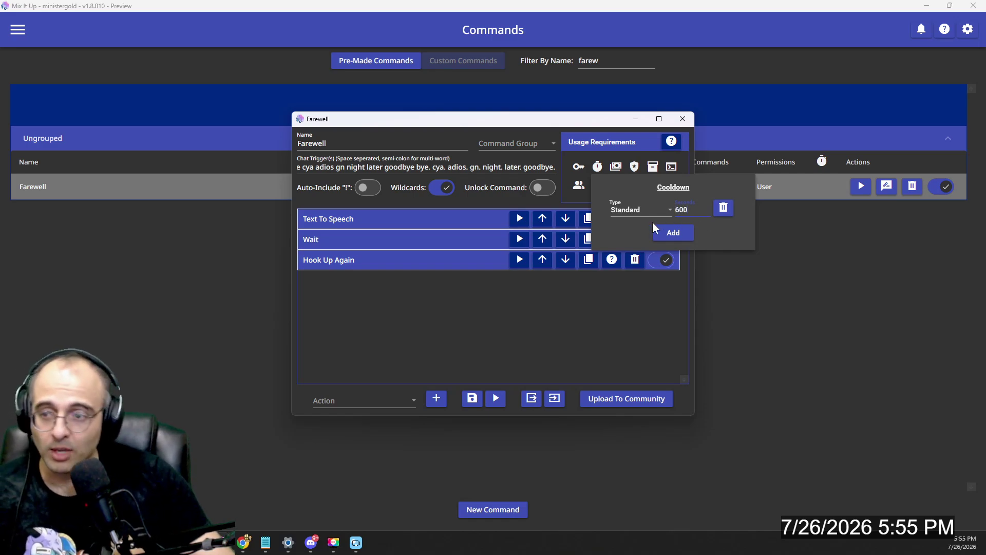
click(641, 211)
click(637, 246)
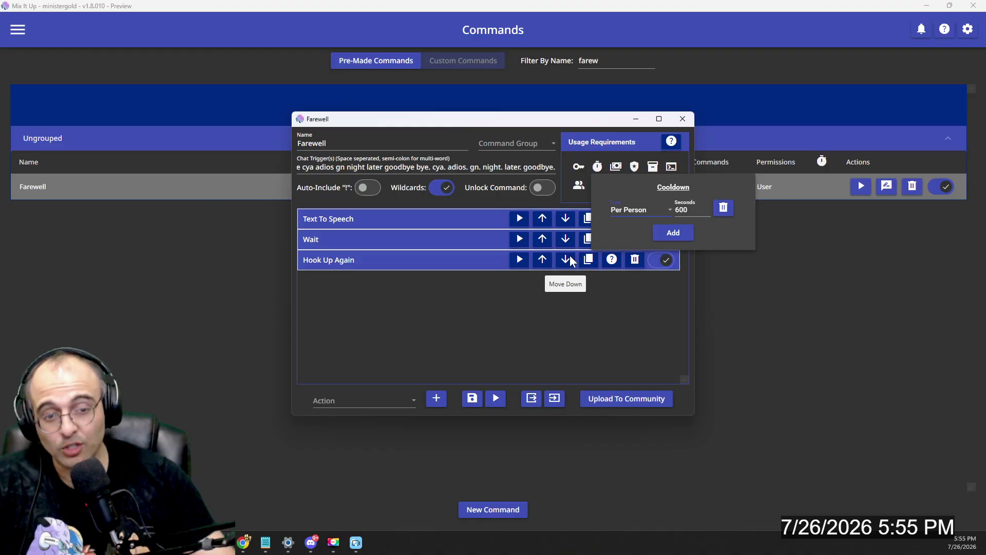
click(579, 292)
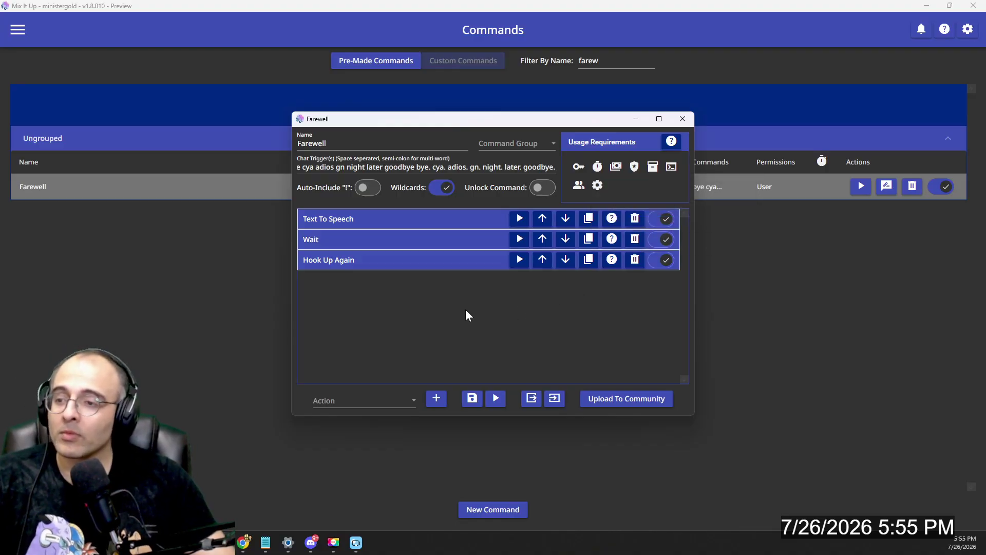
- Choose Text To Speech as the type for adding an action and expand the Farewell command's existing Text To Speech action
click(364, 401)
scroll(391, 320, down, 5)
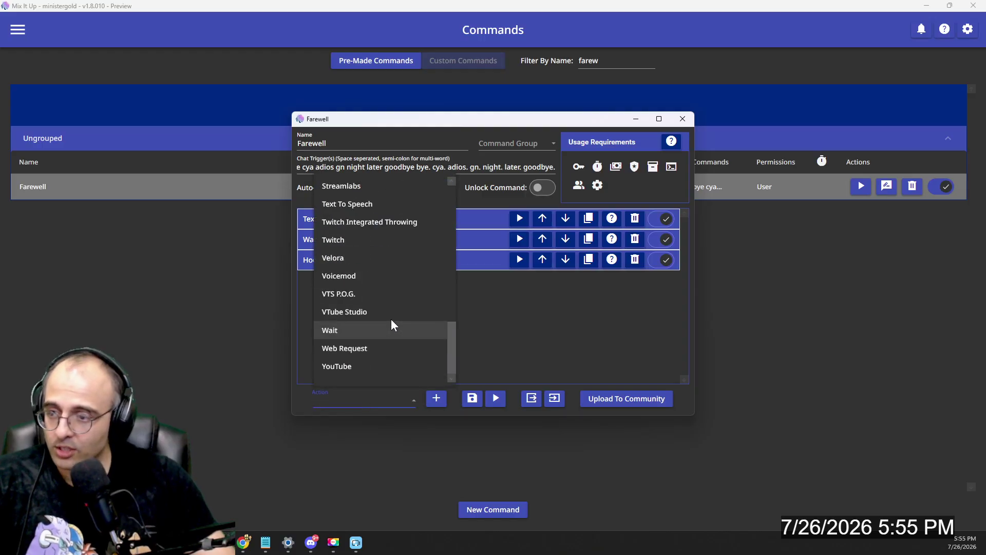
scroll(381, 308, up, 3)
click(381, 312)
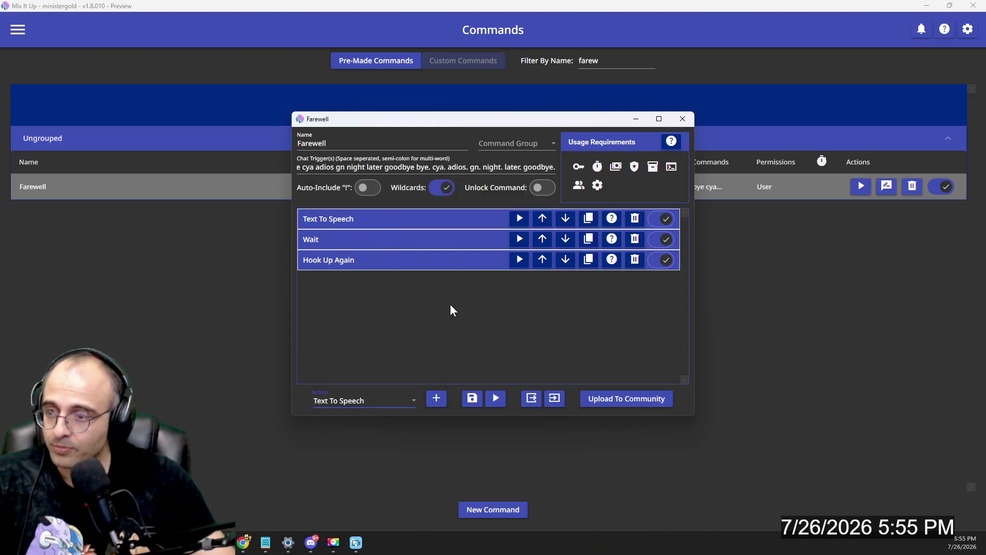
click(387, 220)
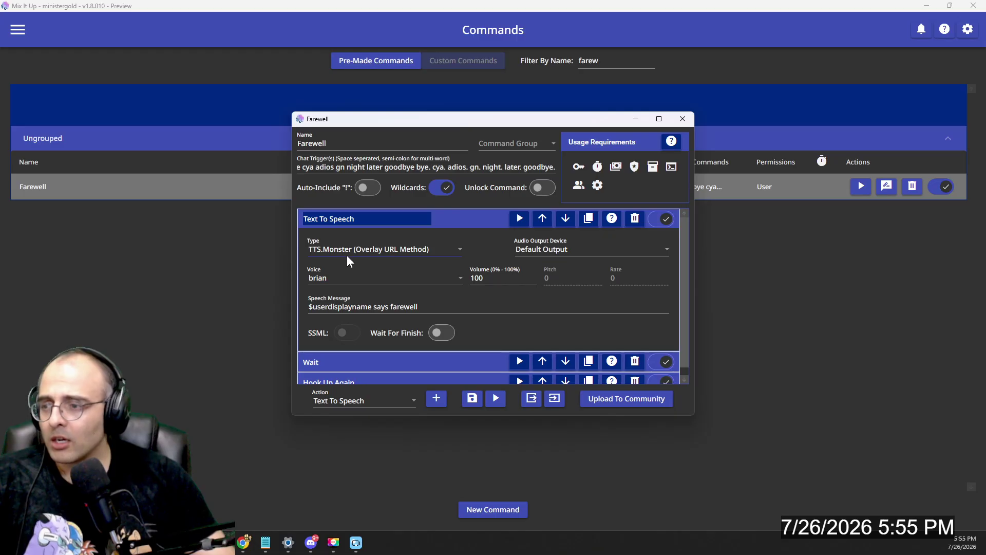
- Set the Text To Speech action's type to TTS.Monster (Overlay URL Method) and its voice to brian
click(332, 251)
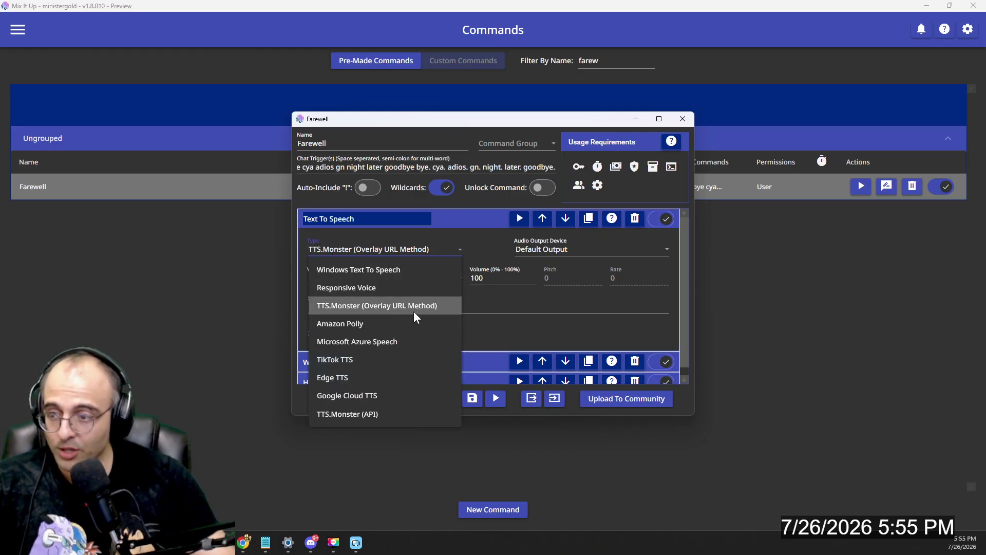
click(349, 269)
click(362, 249)
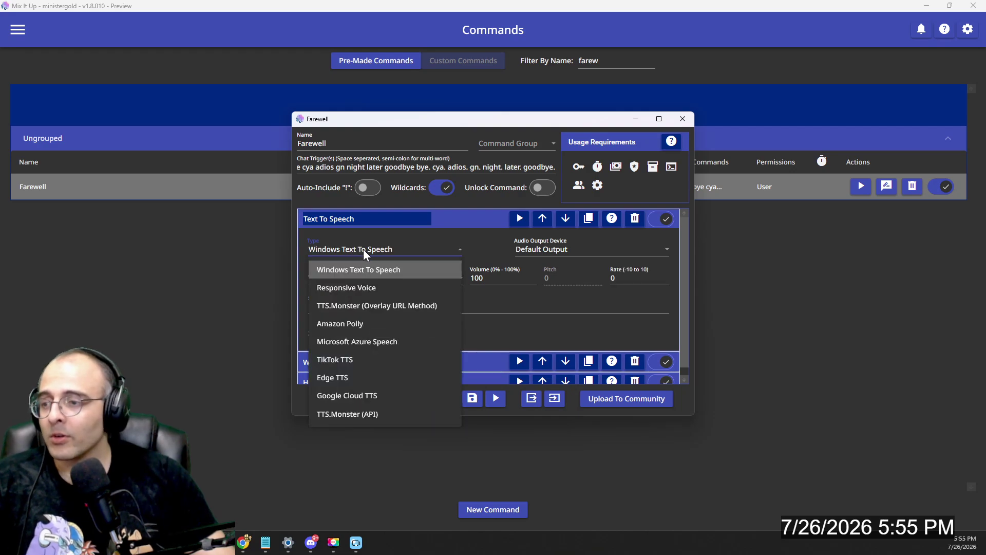
click(374, 304)
click(346, 281)
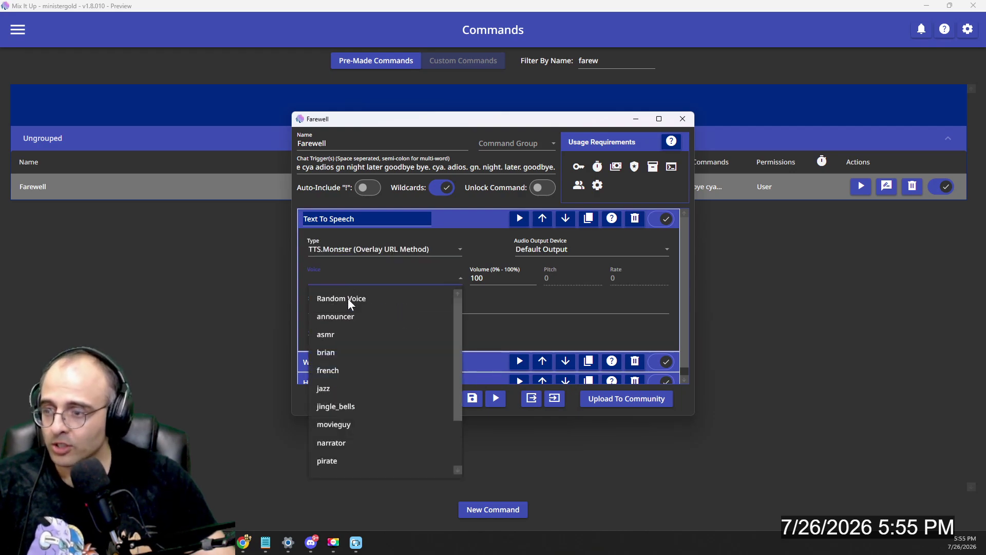
click(344, 346)
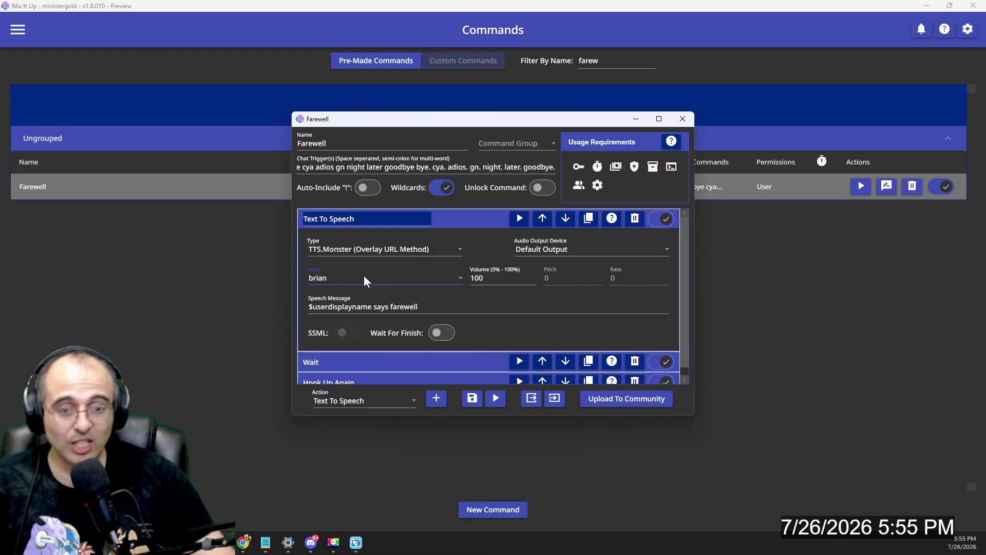
- Switch to the TTS.Monster dashboard in the browser, look through the available voices and find "brian" on the page
key(alt+Tab)
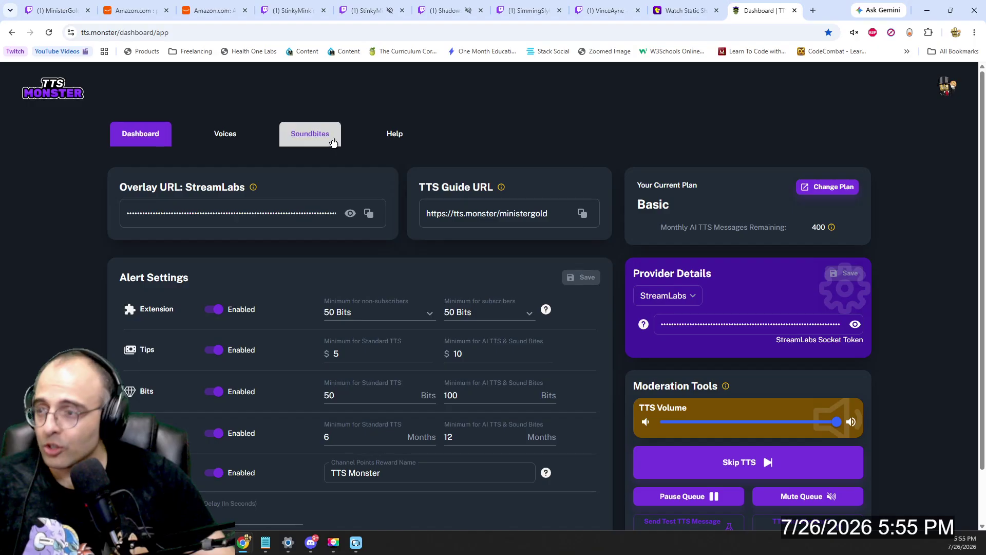
click(224, 134)
scroll(214, 260, down, 7)
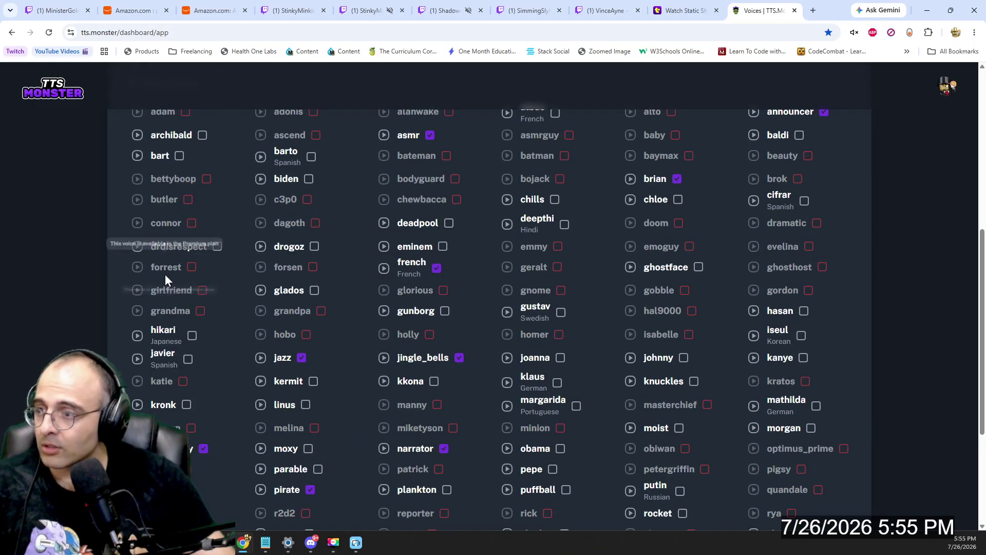
scroll(170, 267, up, 1)
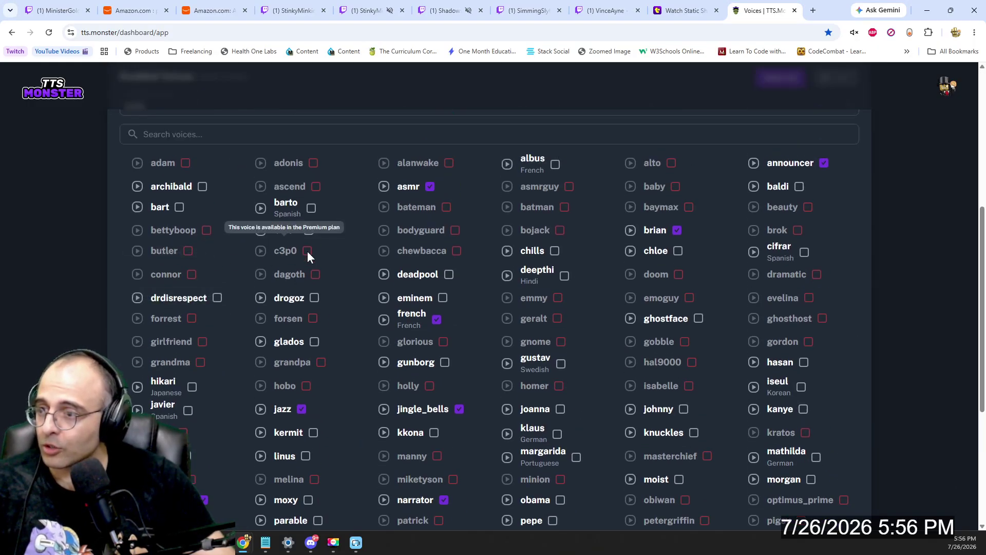
scroll(87, 262, down, 5)
scroll(88, 263, up, 3)
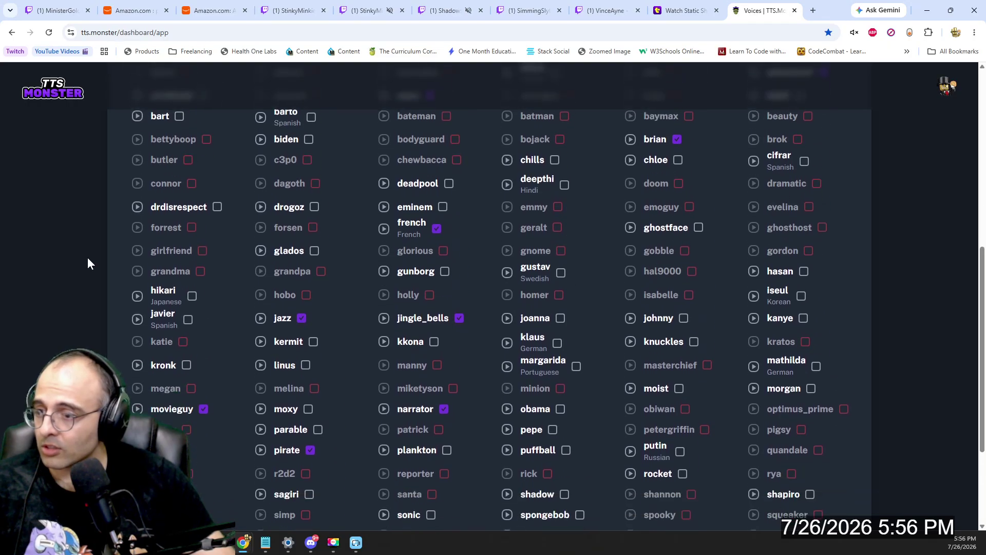
key(ctrl+f)
text(brian)
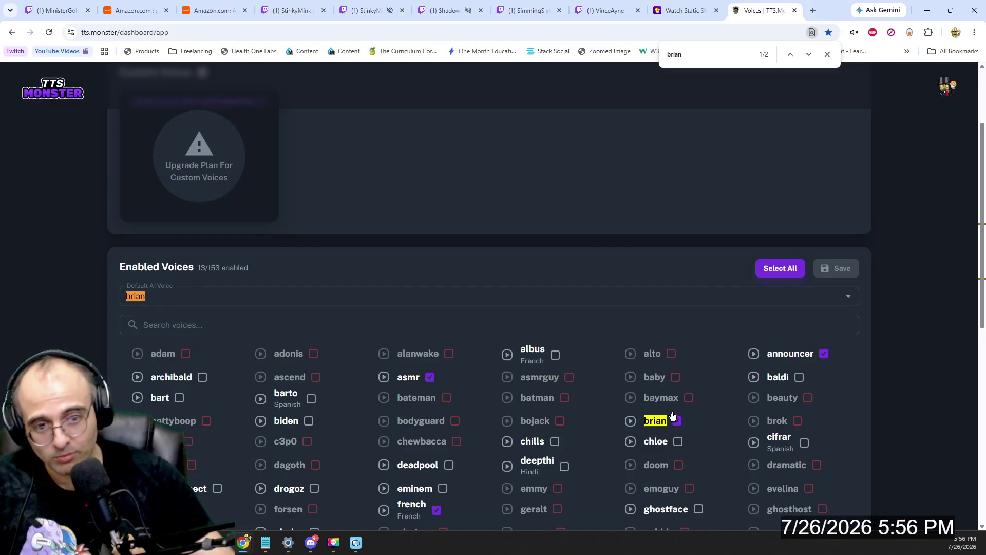
- Return to Mix It Up, choose Wait as the type for adding an action and expand the existing Wait action
key(alt+Tab)
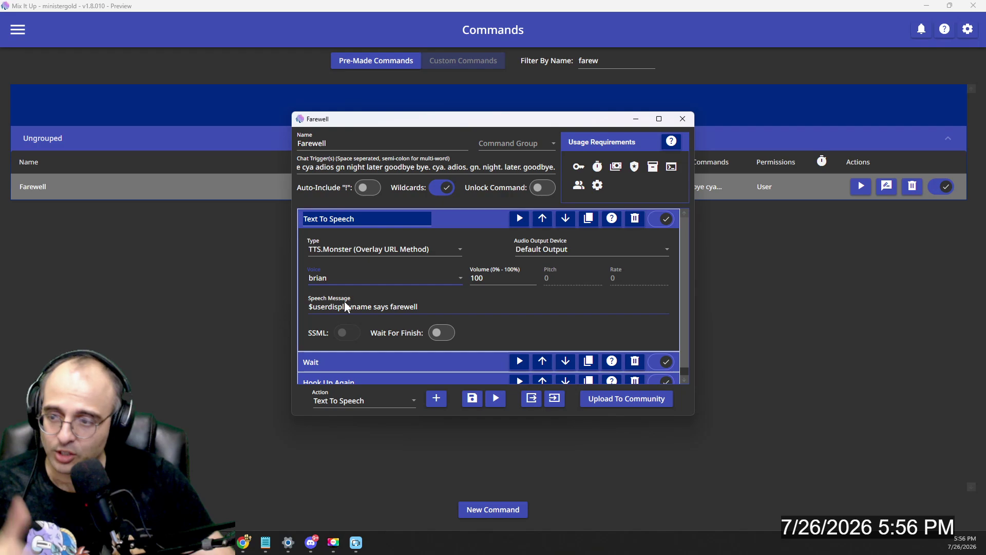
click(449, 220)
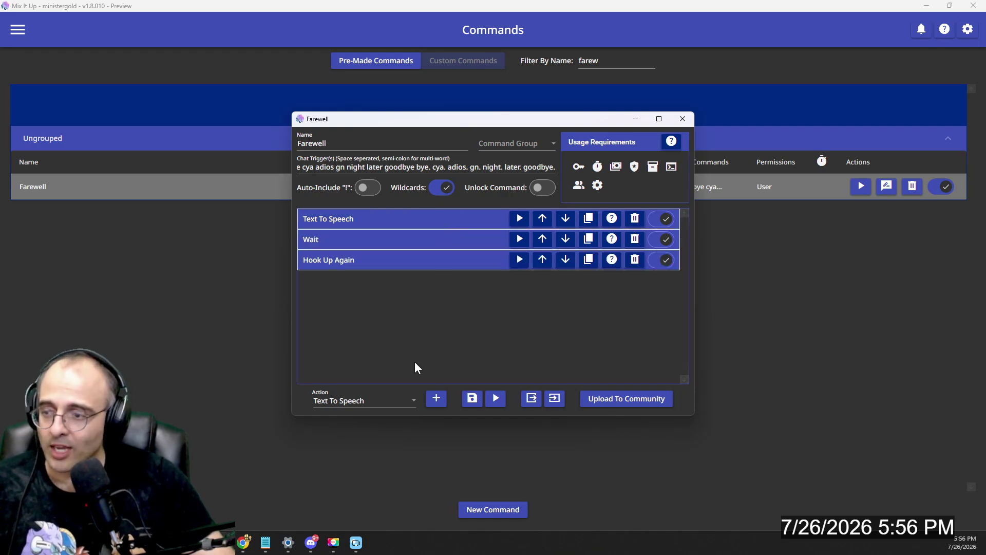
click(370, 402)
click(370, 334)
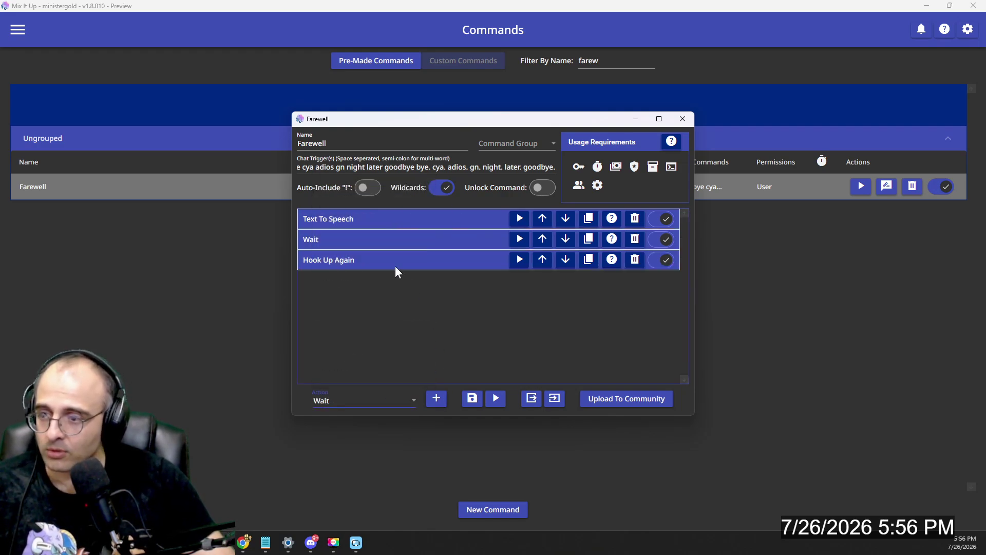
click(370, 239)
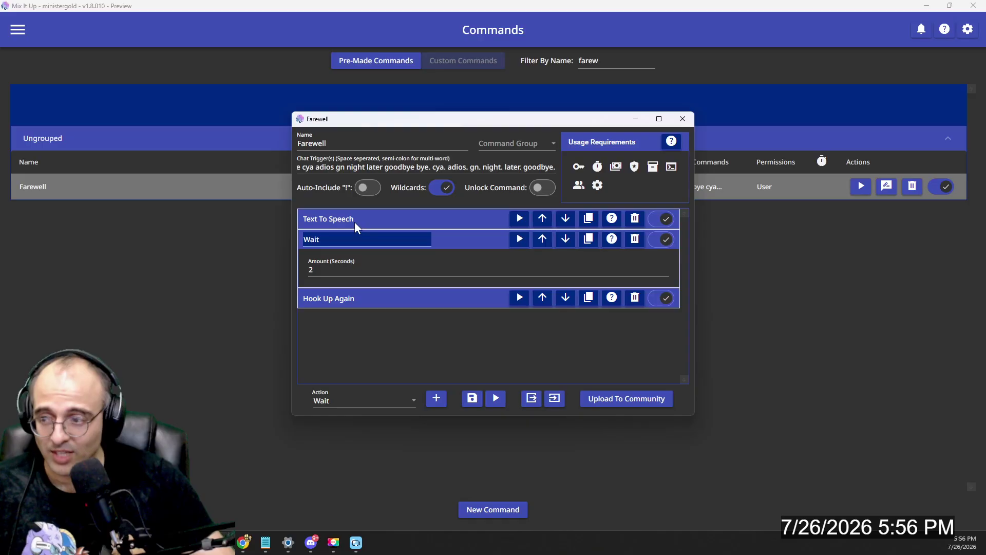
- Choose Overlay (Images & Videos) as the action type and examine the Hook Up Again action's video details and position settings
click(374, 298)
click(396, 400)
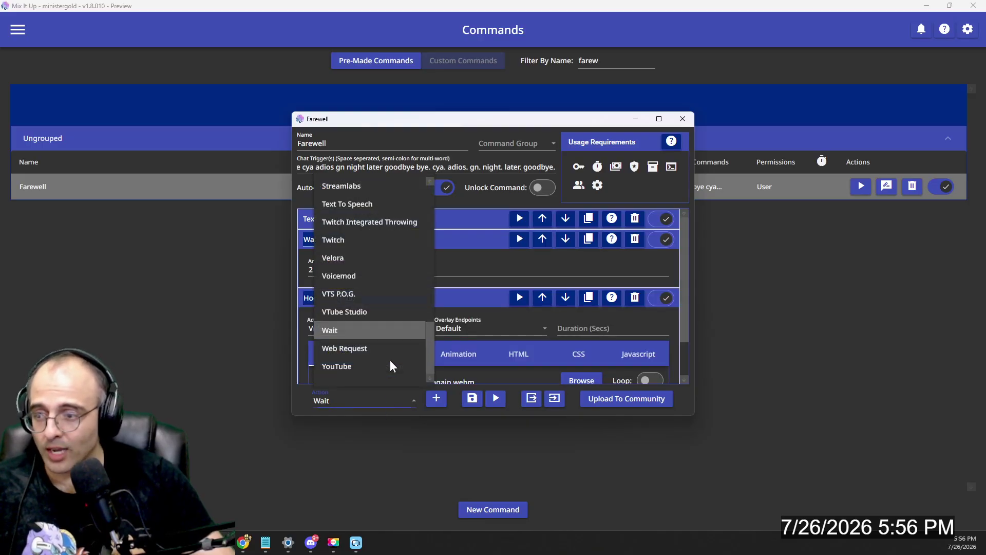
scroll(405, 289, up, 5)
click(392, 257)
scroll(300, 318, down, 2)
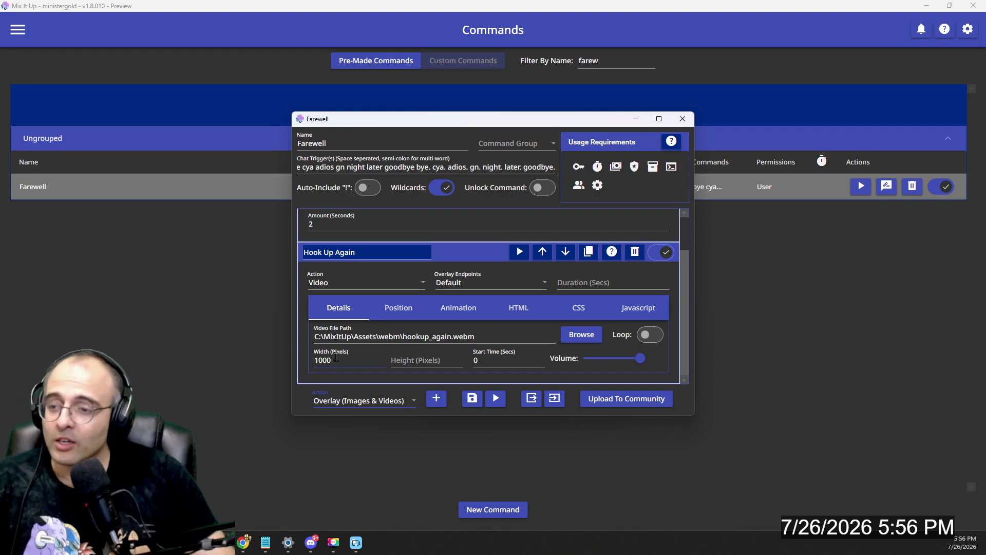
click(396, 308)
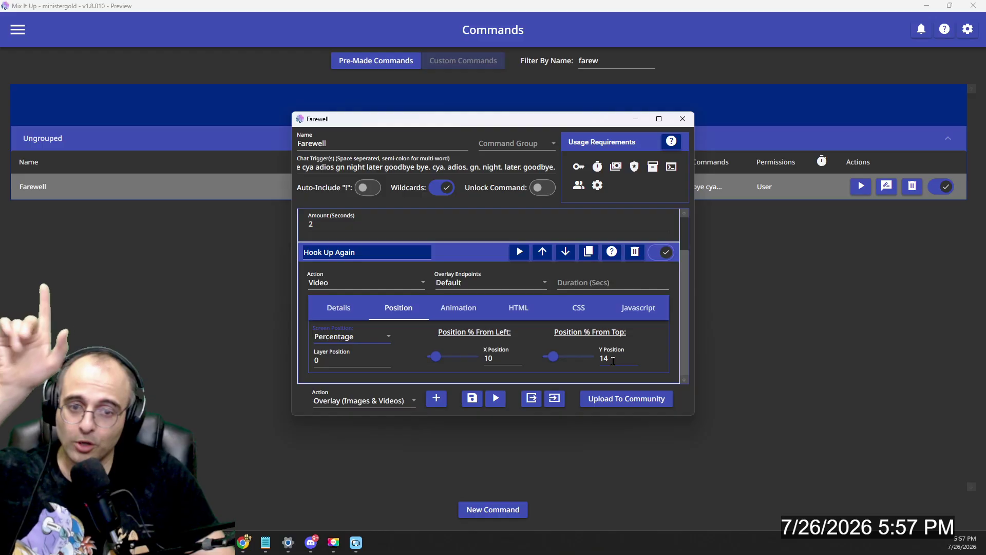
click(350, 307)
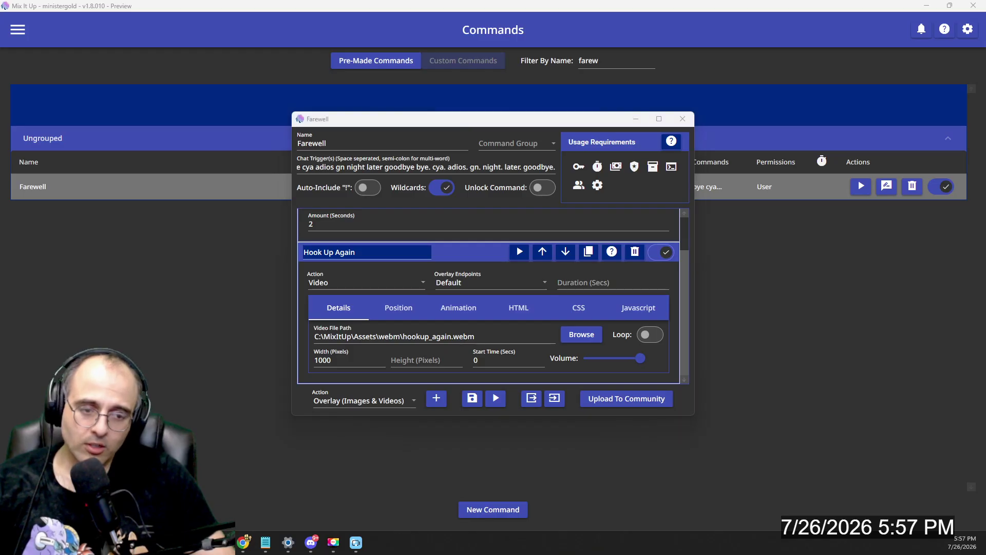
- Test the Hook Up Again video, with its volume lowered to slightly under half, and save the Farewell command
click(517, 257)
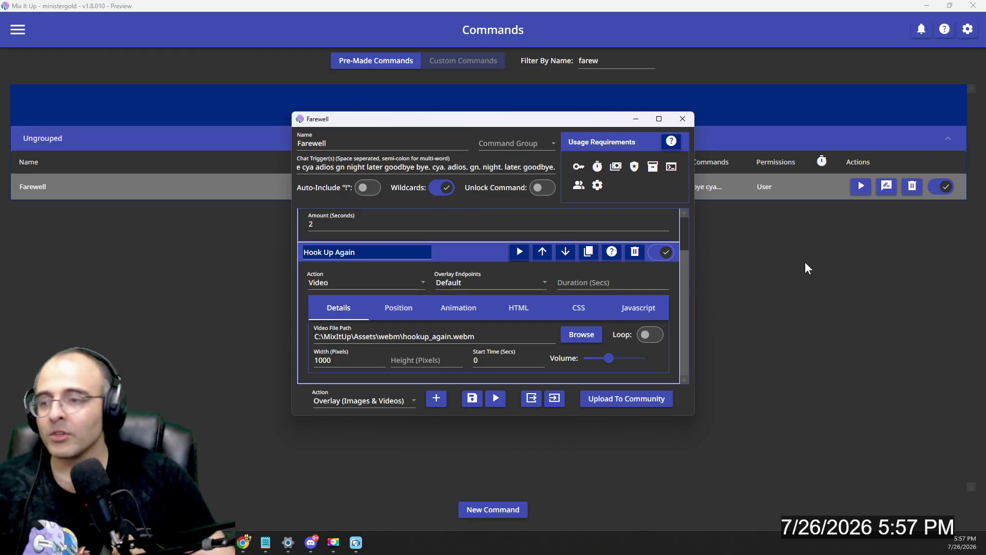
click(477, 255)
click(474, 245)
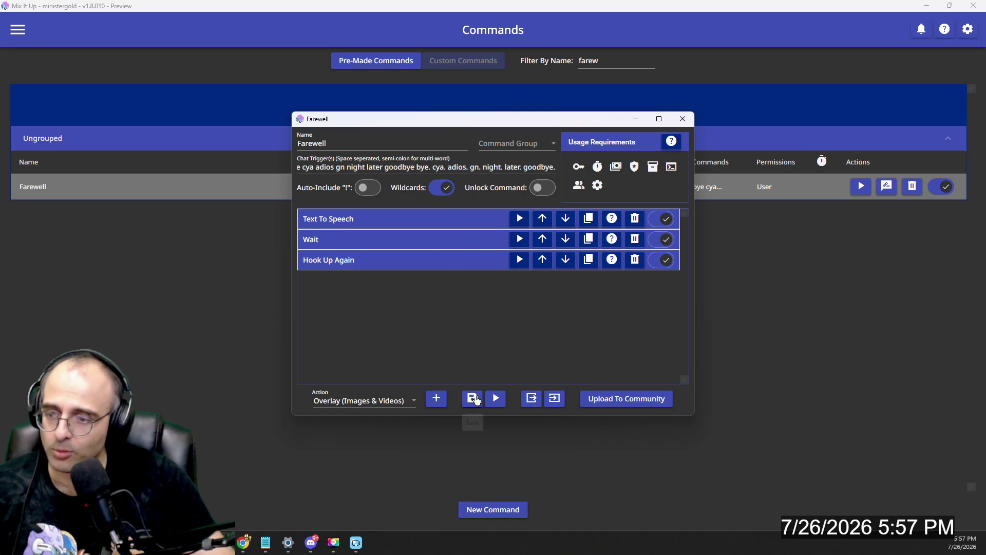
click(473, 398)
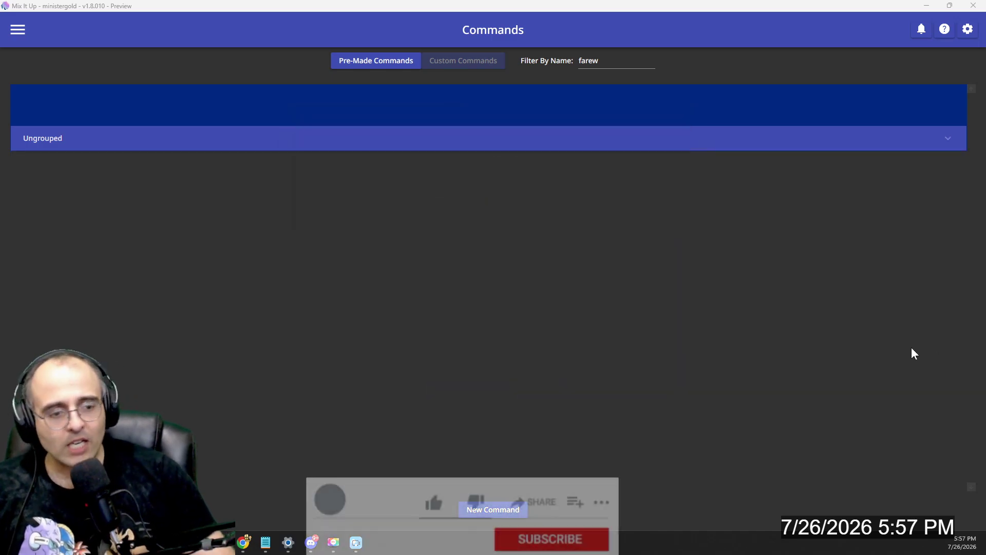